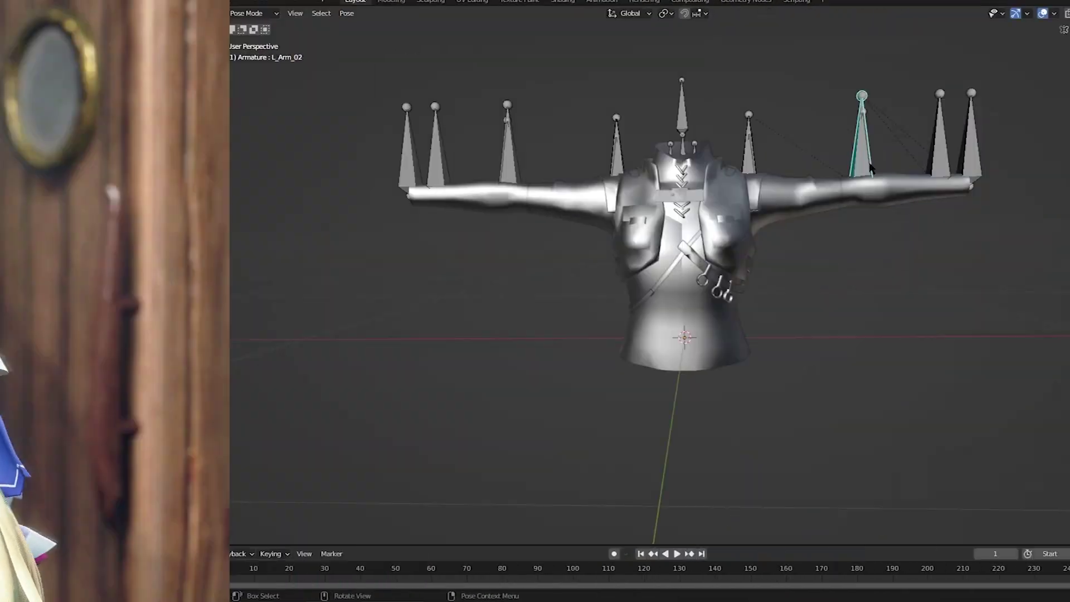
Step: Rotate the L_Arm_02 bone downward so the left arm hangs lower
key(r)
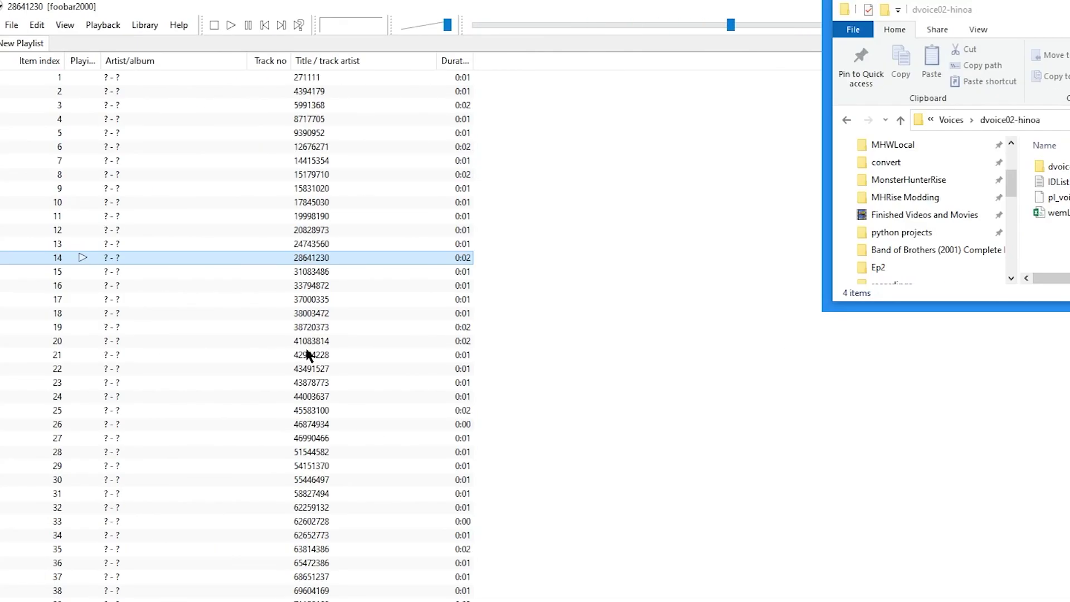
click(311, 466)
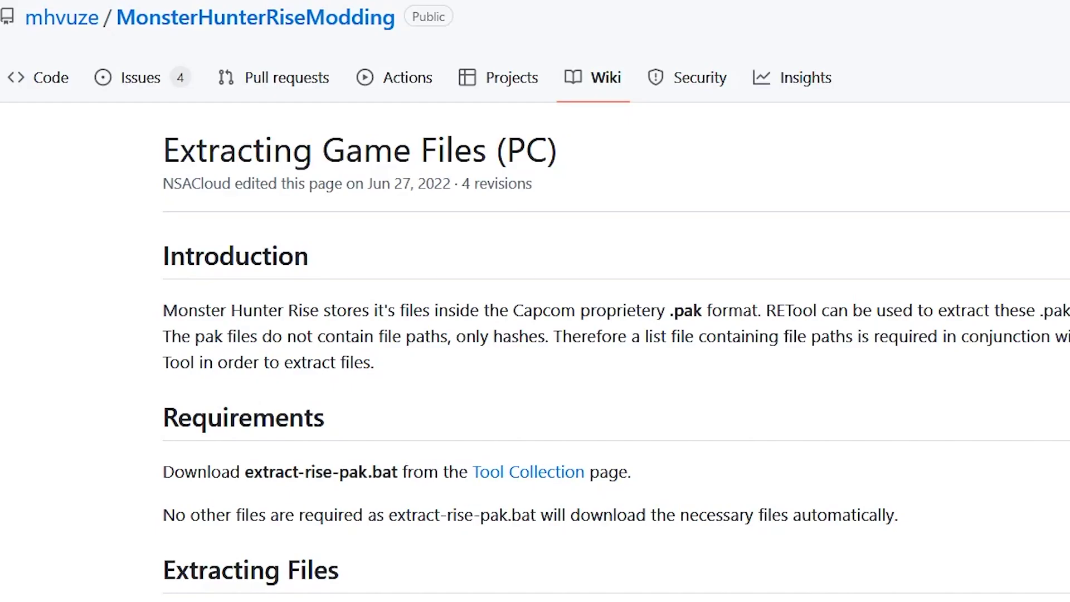
Step: Scroll down the Extracting Game Files wiki page
scroll(535, 335, down, 10)
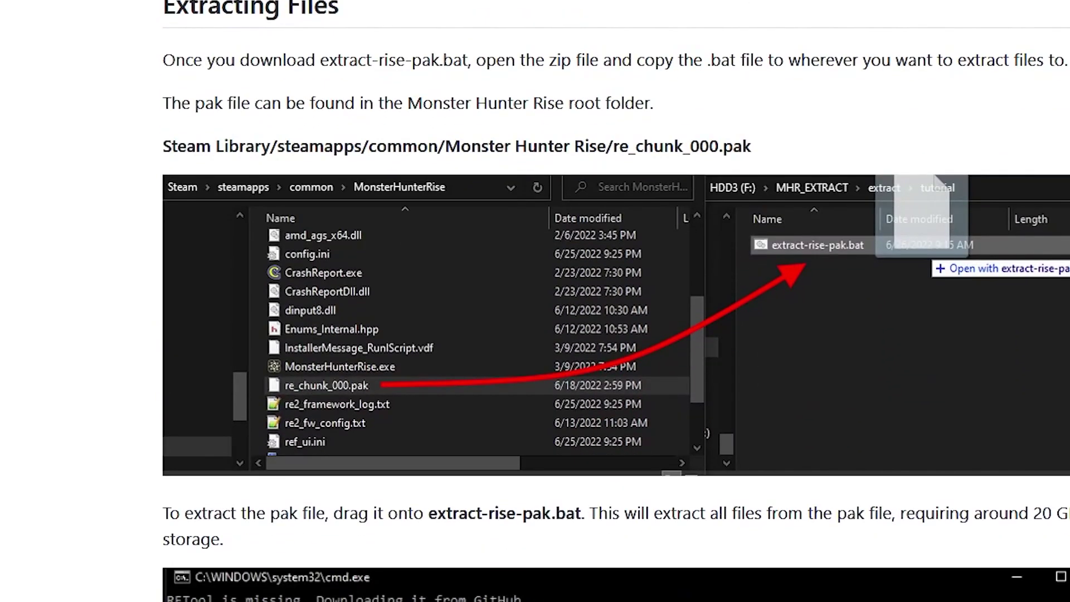
scroll(535, 335, down, 10)
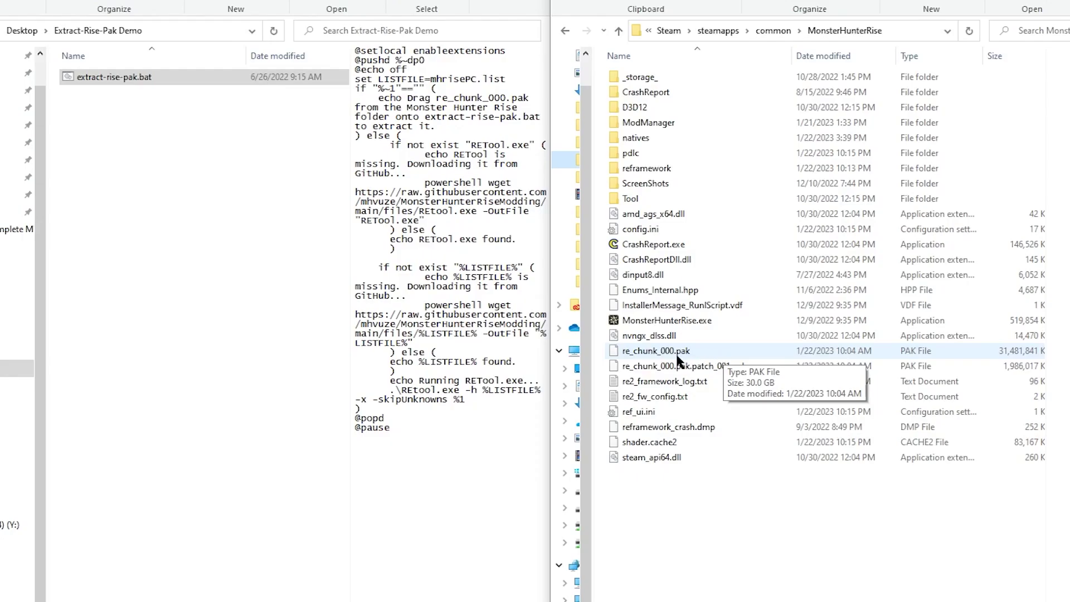
Step: Drop re_chunk_000.pak onto extract-rise-pak.bat to start unpacking it
drag(670, 357, 176, 68)
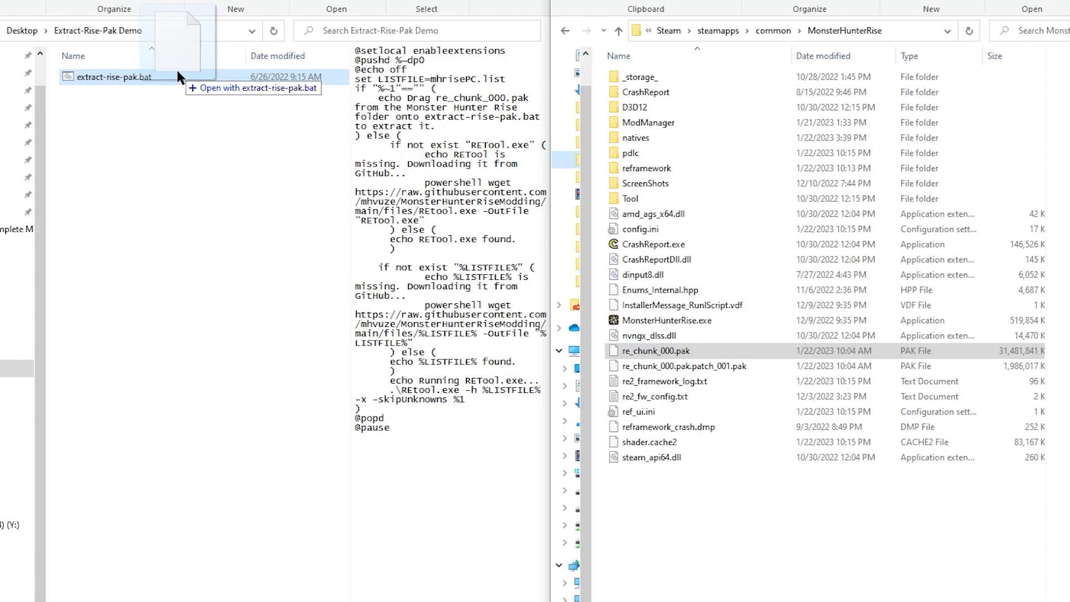
drag(176, 67, 176, 68)
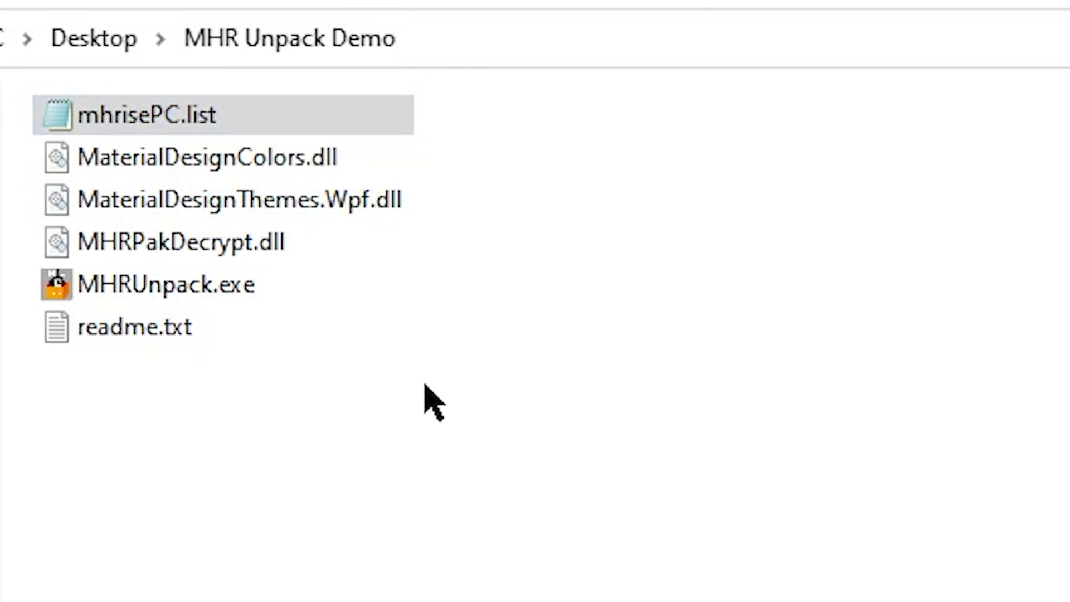
Step: Launch MHRUnpack.exe from the MHR Unpack Demo folder
double_click(134, 288)
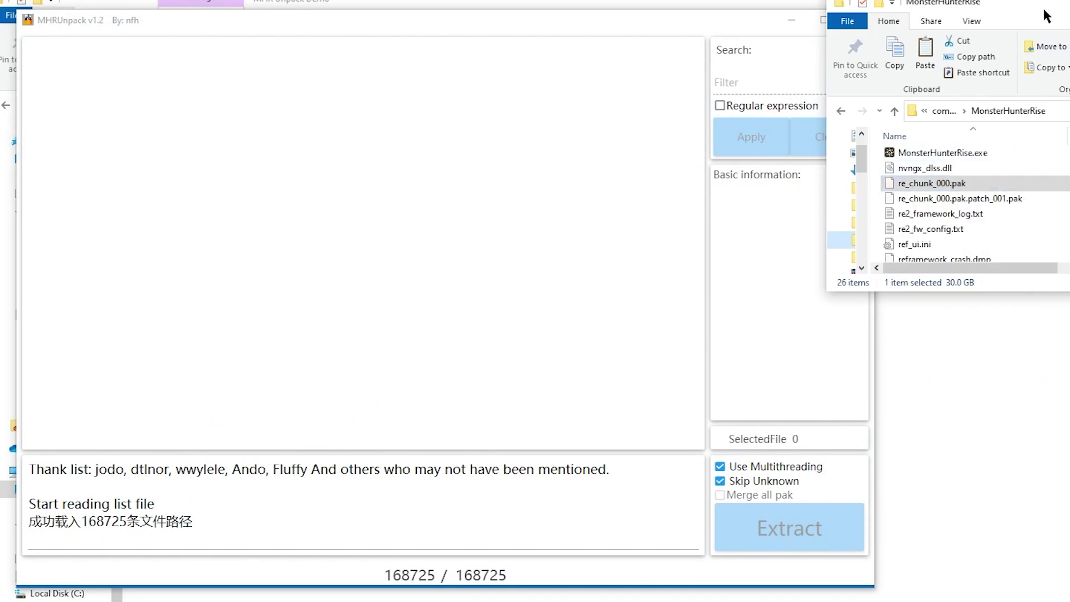
Step: Load re_chunk_000.pak into MHRUnpack and expand the natives and STM folders
drag(915, 188, 473, 211)
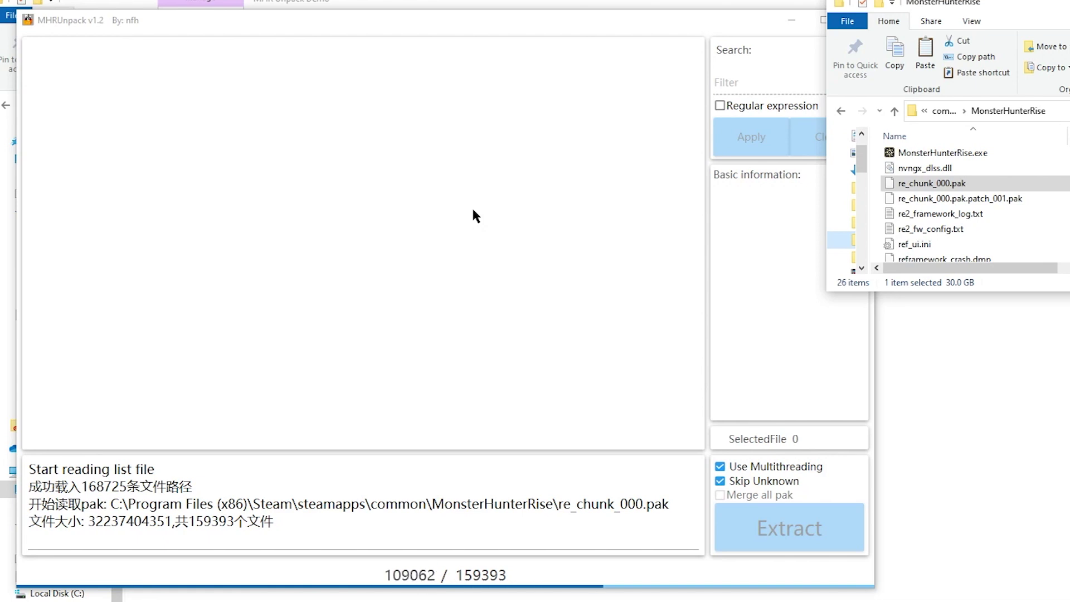
click(33, 52)
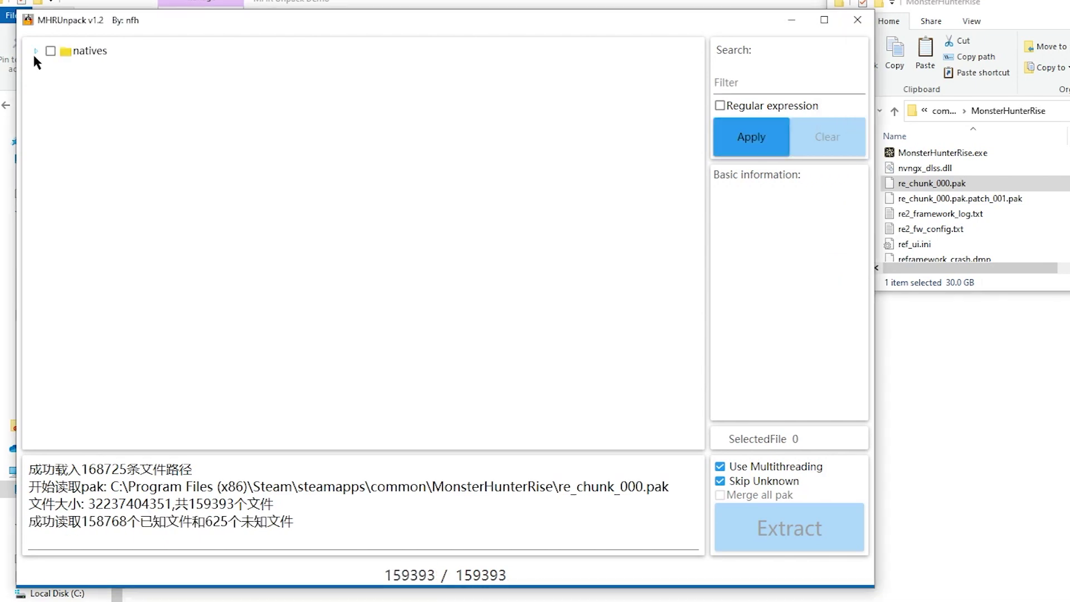
click(34, 56)
click(50, 67)
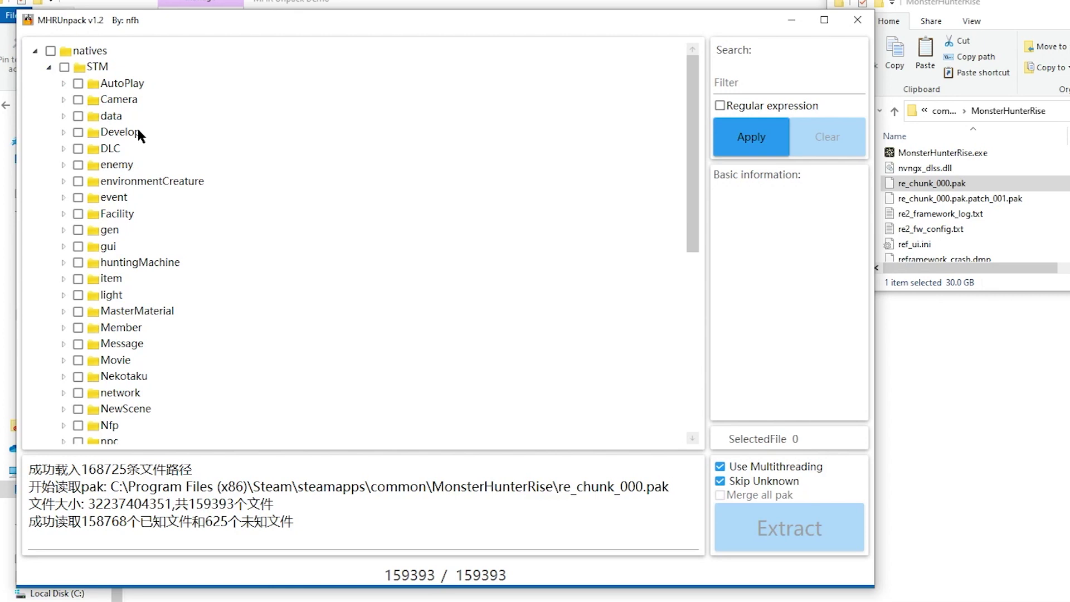
Step: Expand player > mod > f in the tree to reveal the pl folders
click(63, 262)
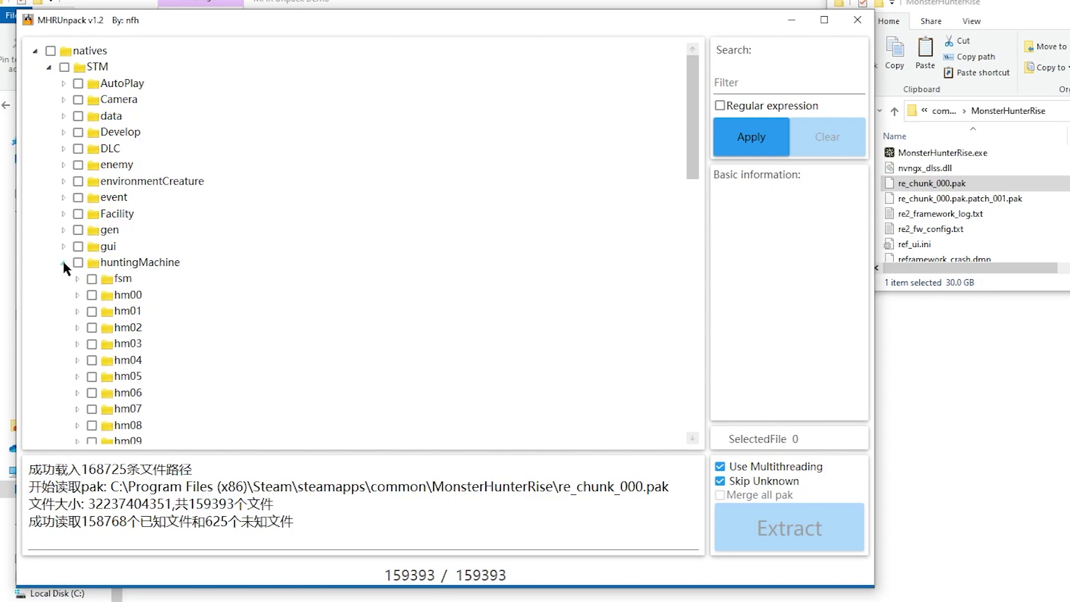
click(63, 262)
scroll(63, 262, down, 5)
click(63, 263)
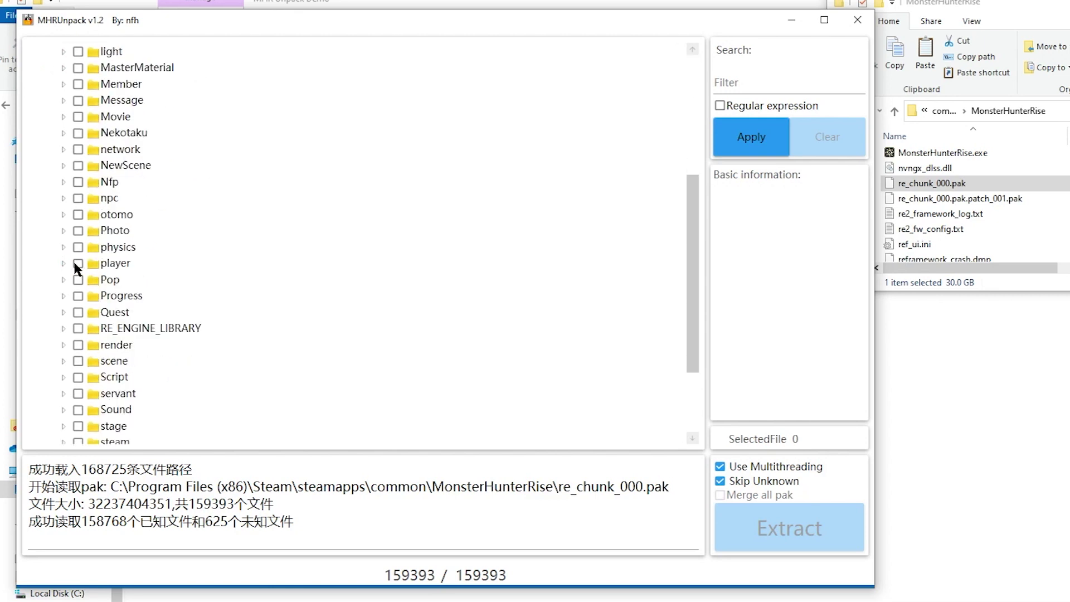
scroll(107, 298, down, 2)
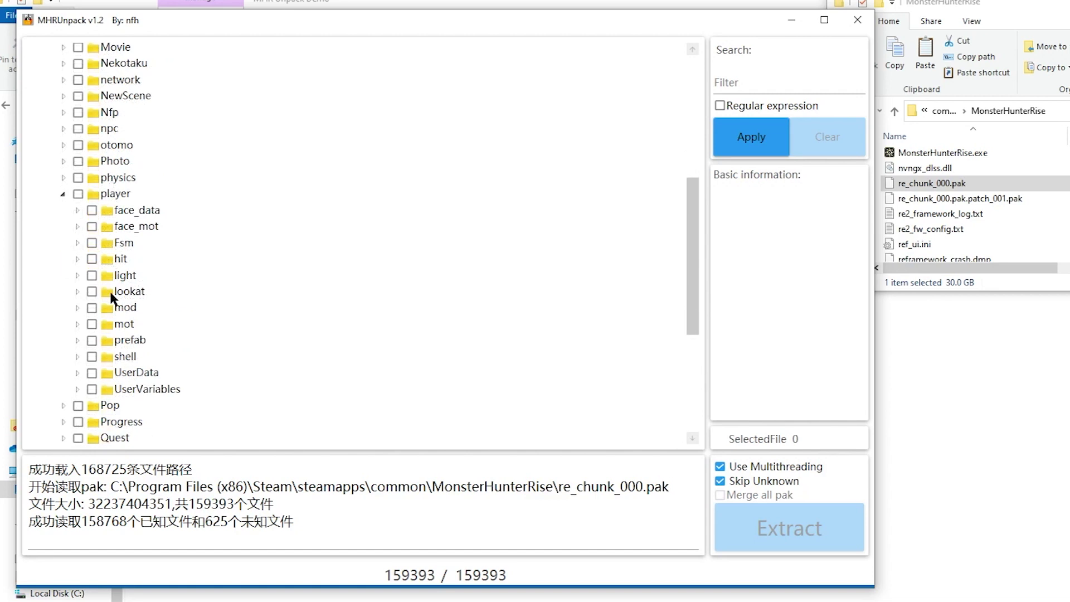
click(77, 307)
scroll(96, 316, down, 2)
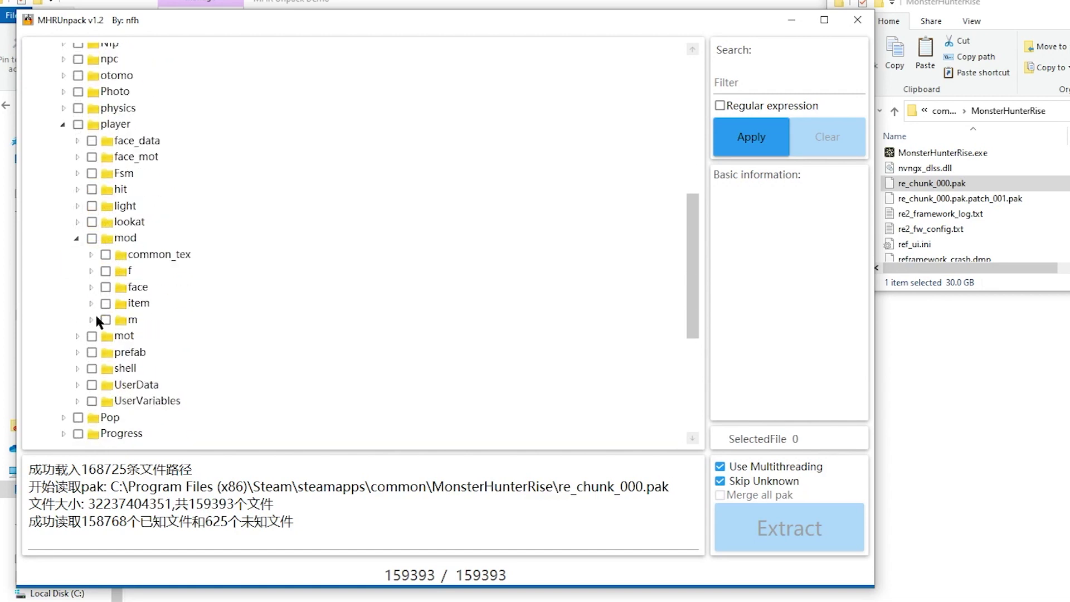
click(91, 271)
scroll(212, 295, down, 3)
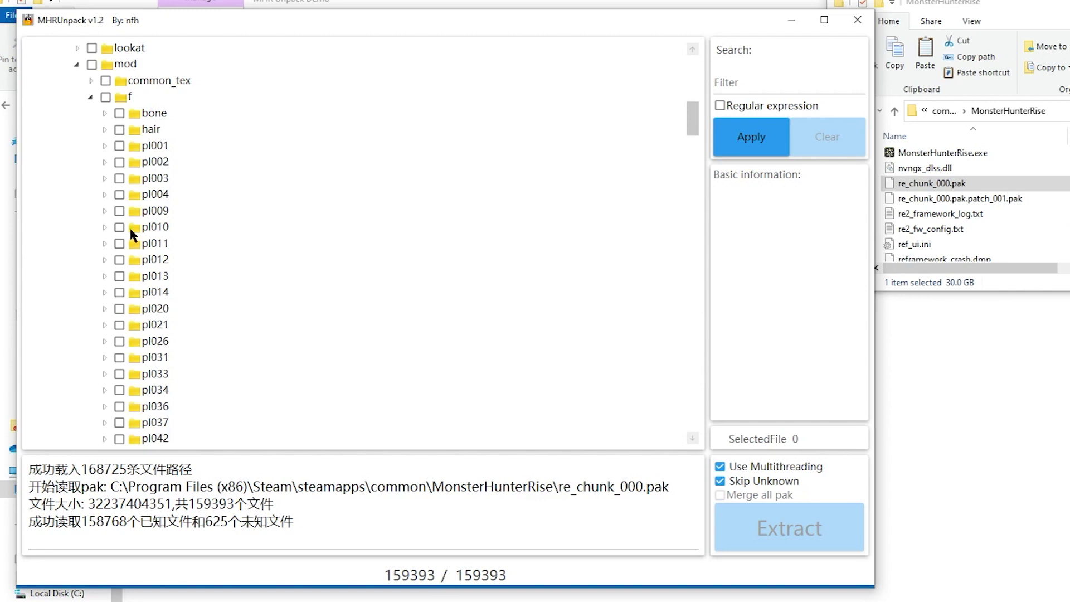
Step: Tick pl001 and extract its 27 files into the MHR Unpack Demo folder
click(118, 147)
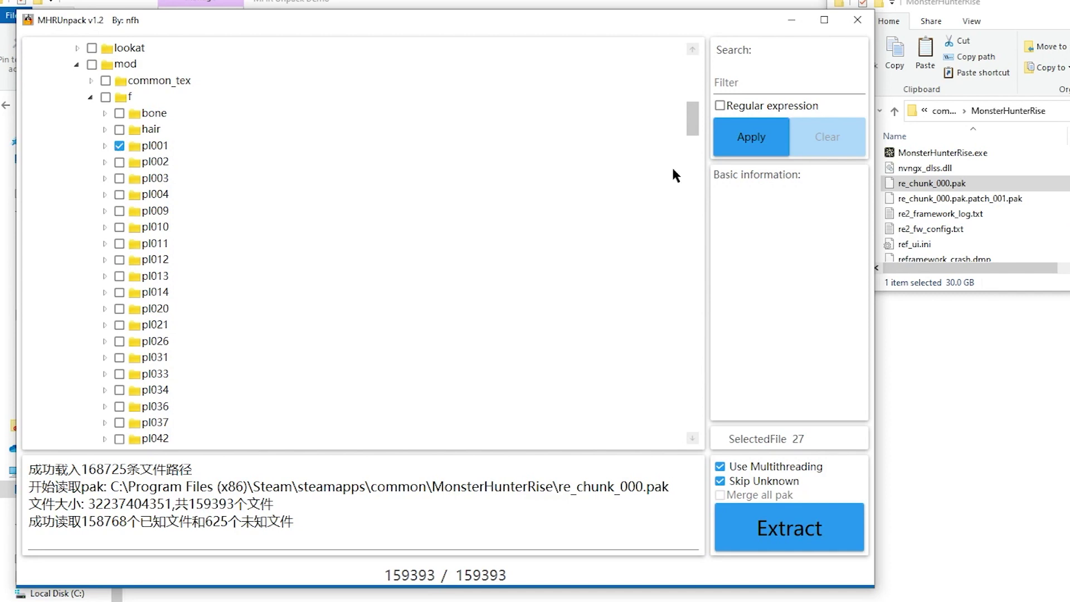
click(748, 532)
scroll(717, 447, down, 2)
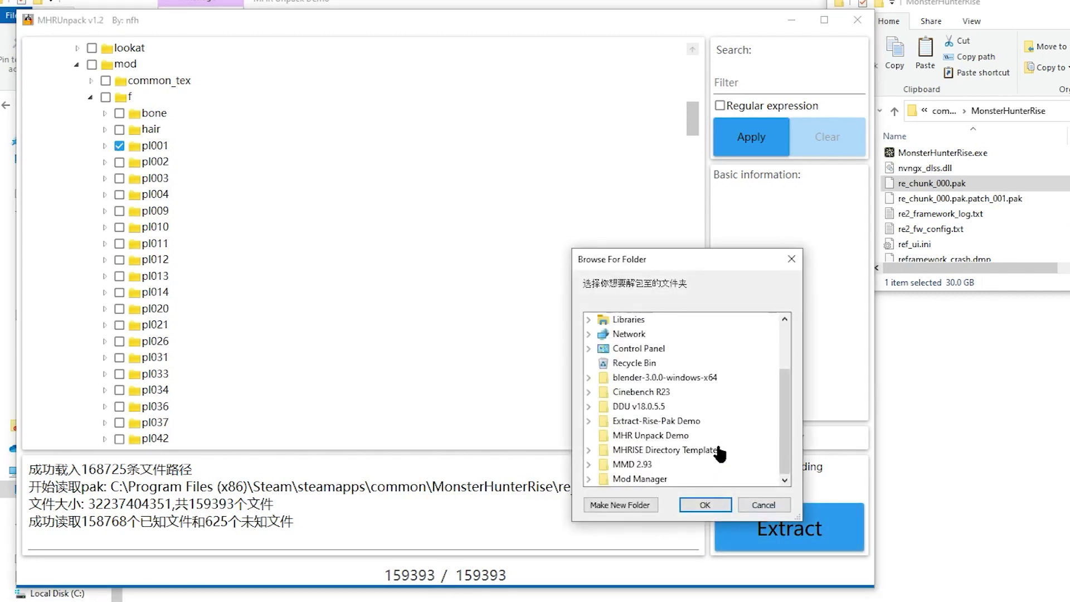
click(689, 436)
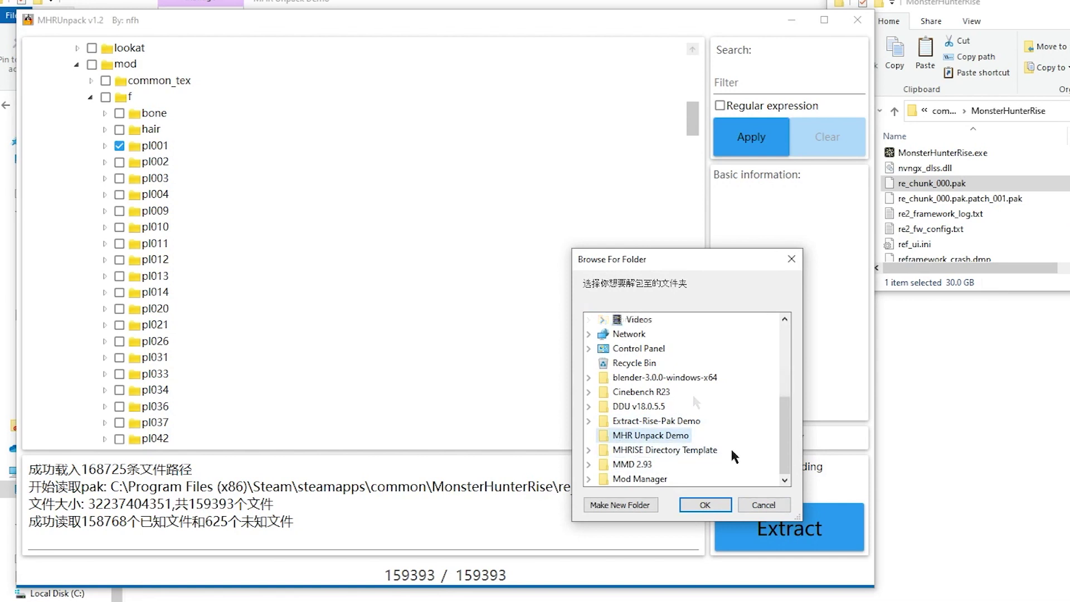
click(706, 505)
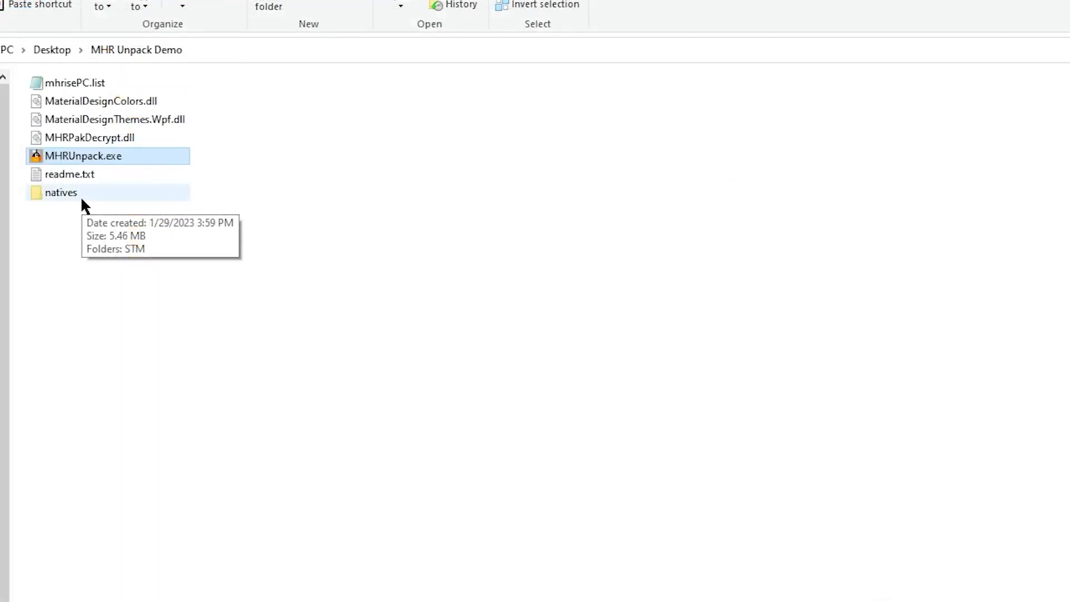
Step: Open natives > STM > player > mod > f > pl001 to check the extracted files
double_click(81, 196)
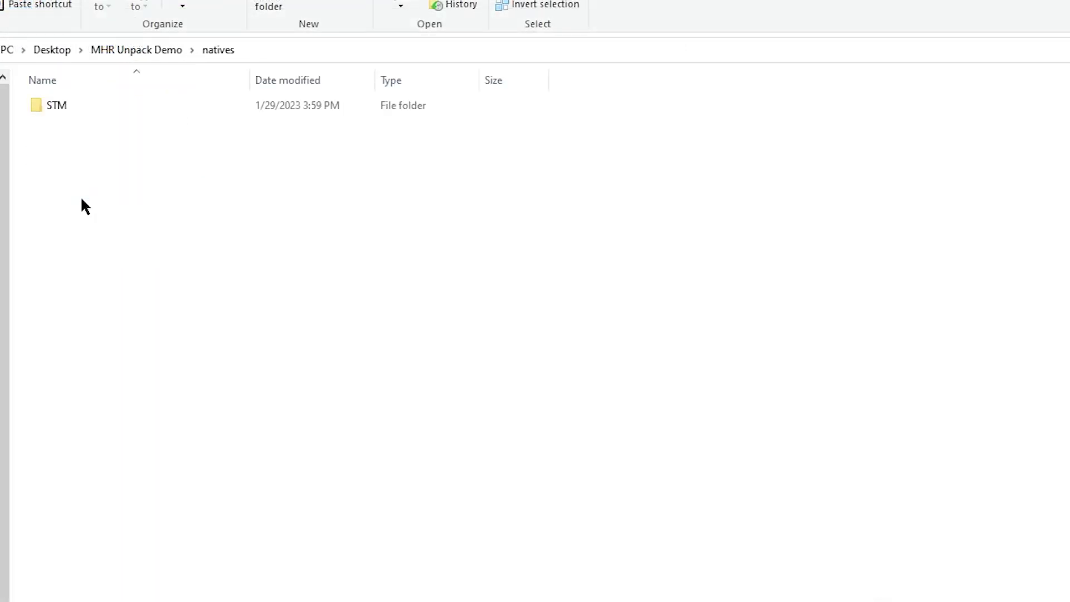
double_click(61, 106)
double_click(60, 106)
double_click(60, 106)
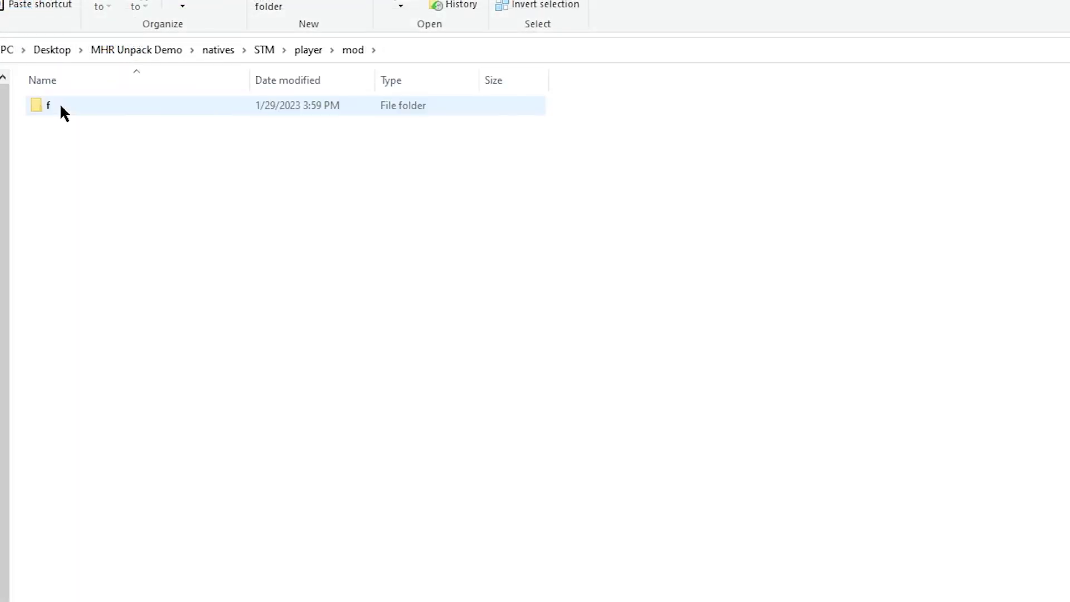
double_click(60, 106)
double_click(61, 106)
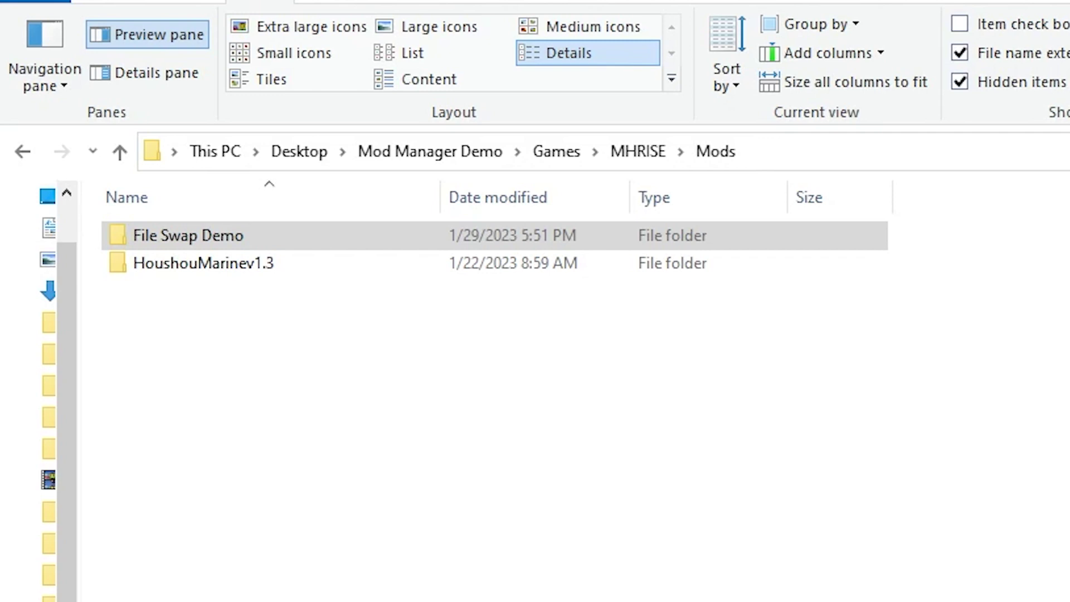
Step: Browse File Swap Demo > natives > STM > player > mod > f > pl001
click(273, 234)
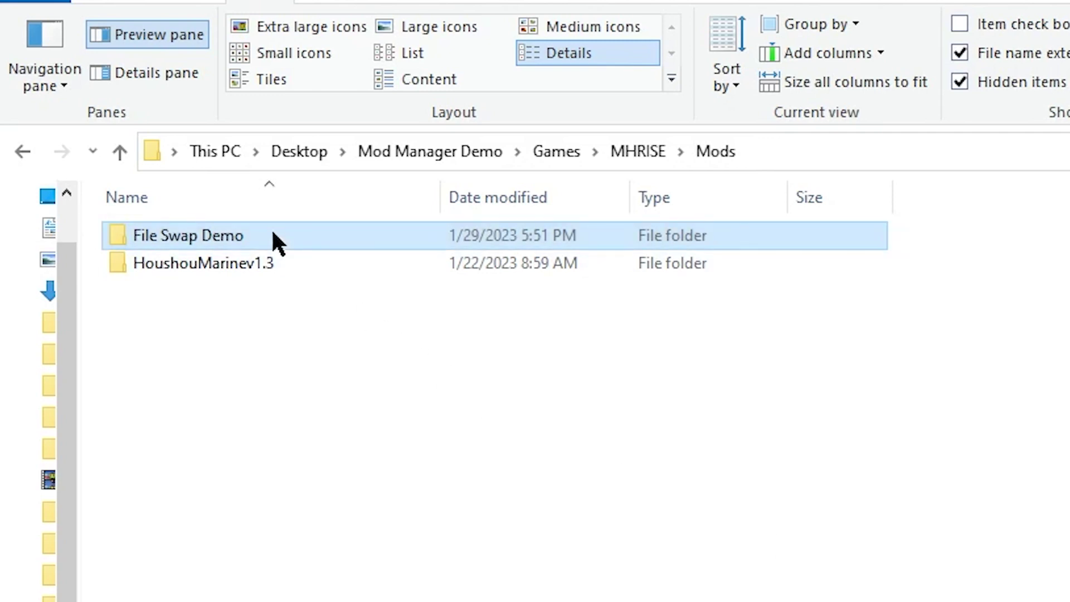
double_click(273, 234)
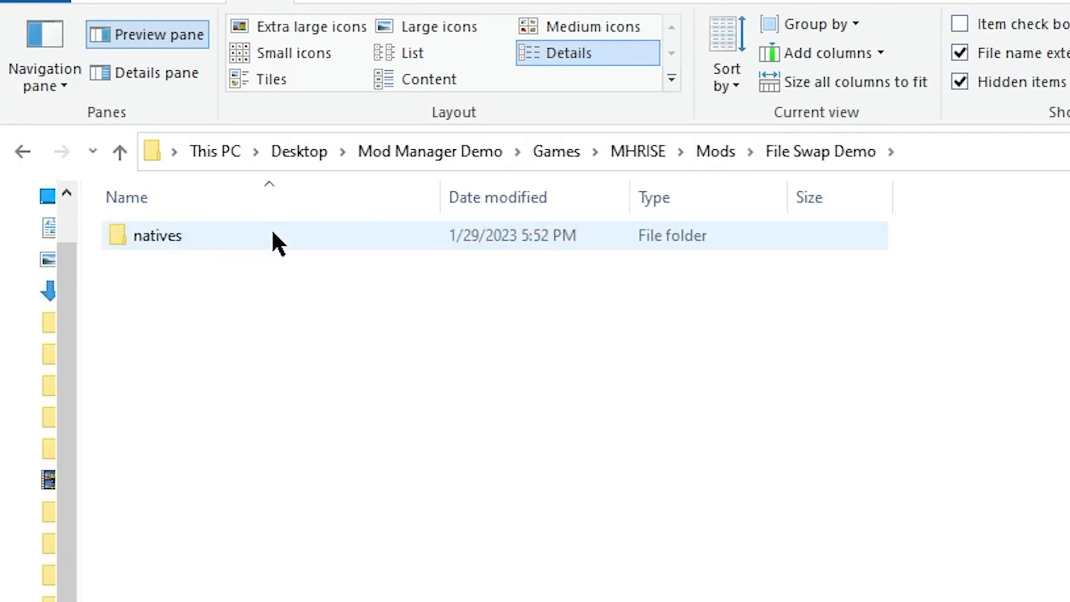
double_click(273, 234)
double_click(273, 234)
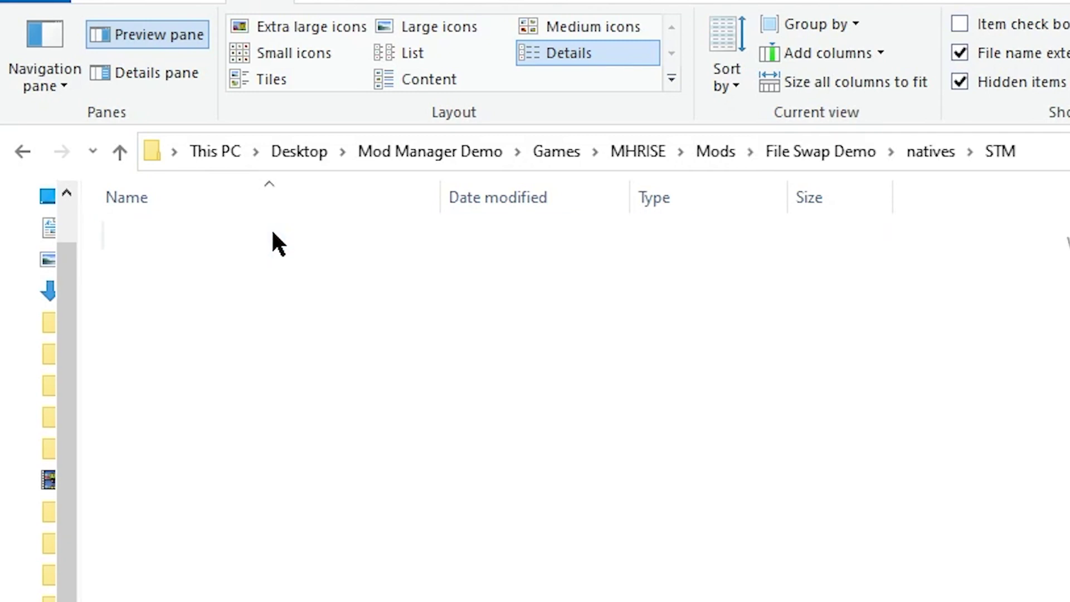
double_click(273, 234)
double_click(273, 234)
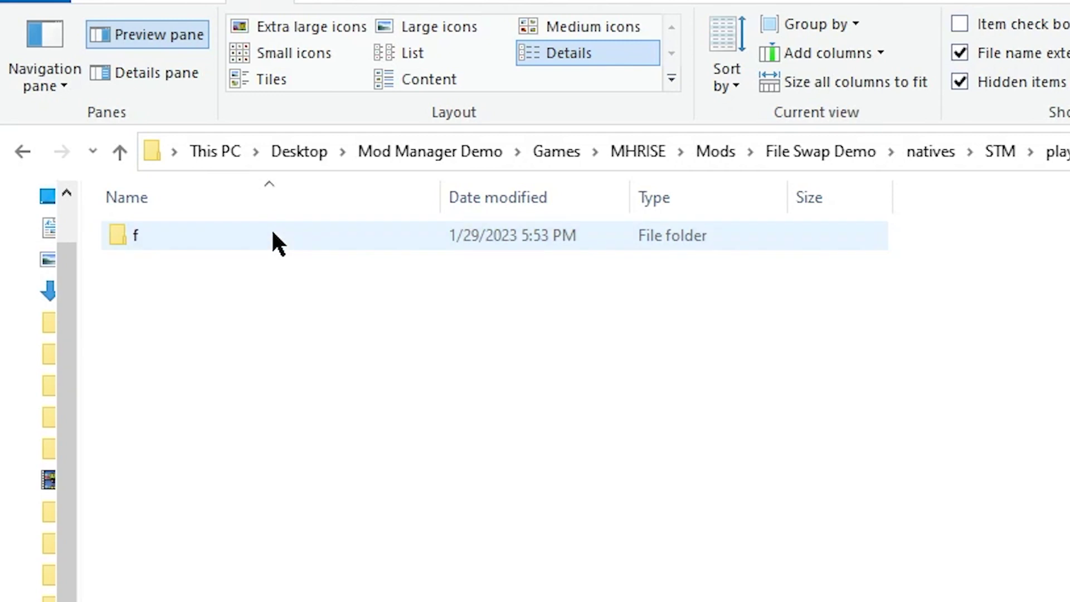
double_click(273, 234)
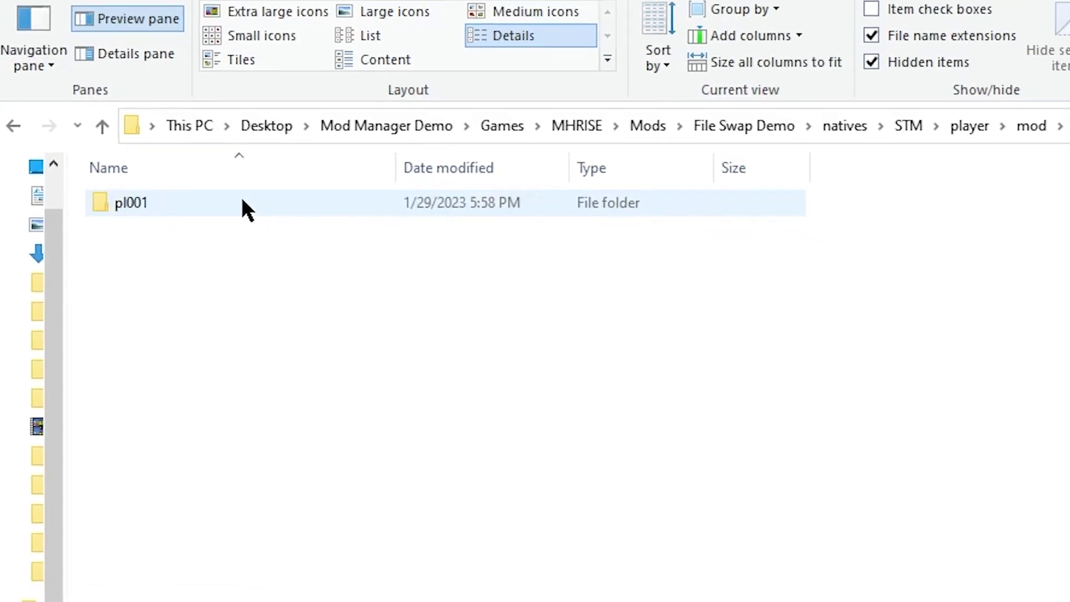
double_click(243, 203)
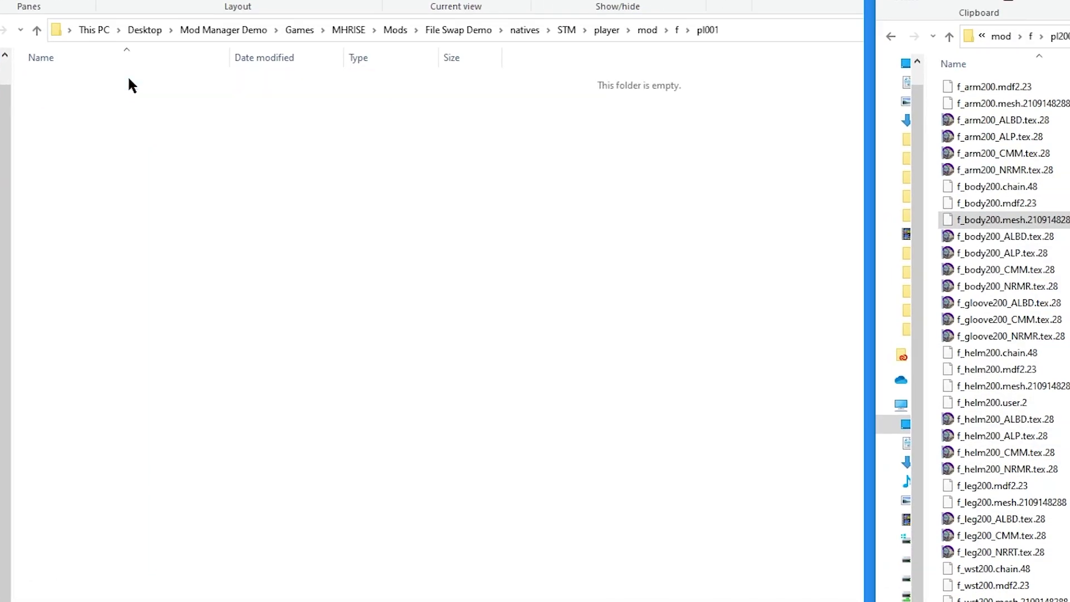
Step: Copy the extracted f_body200.mesh file into the empty pl001 folder
click(984, 224)
right_click(985, 225)
click(1023, 554)
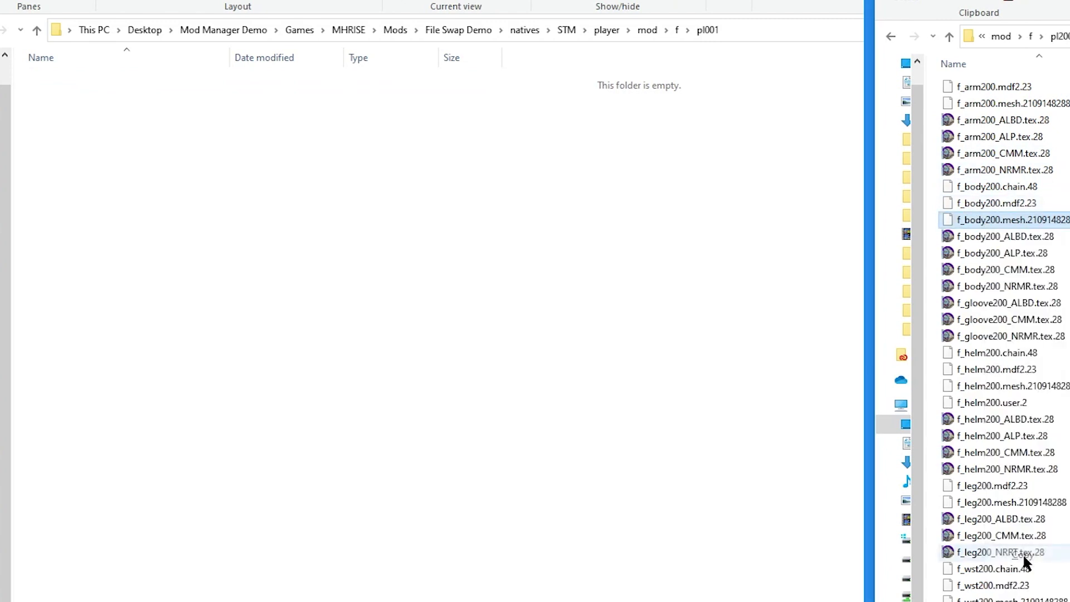
right_click(262, 181)
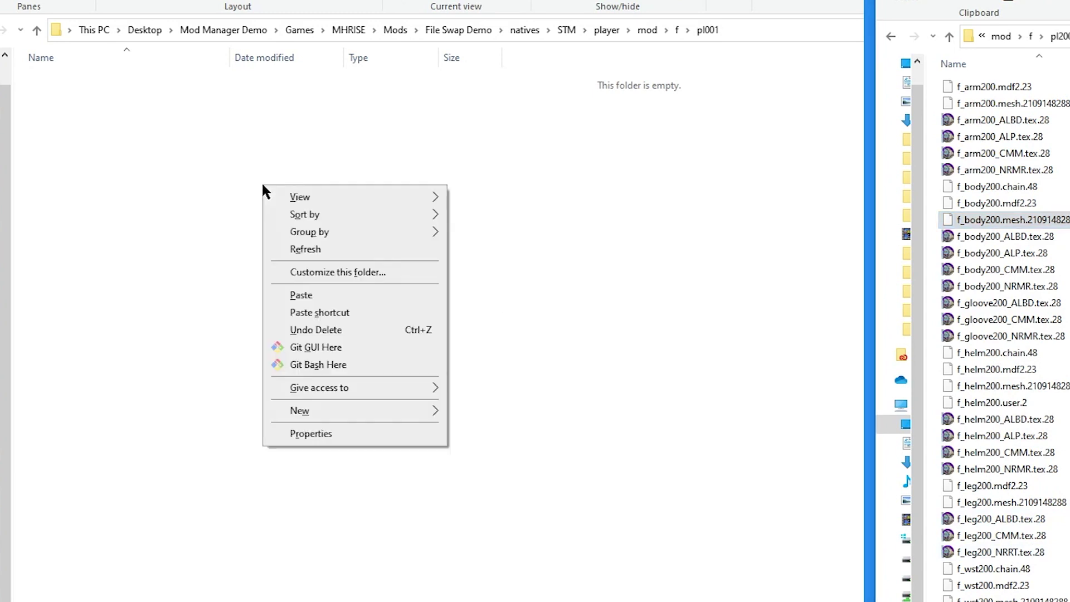
click(319, 295)
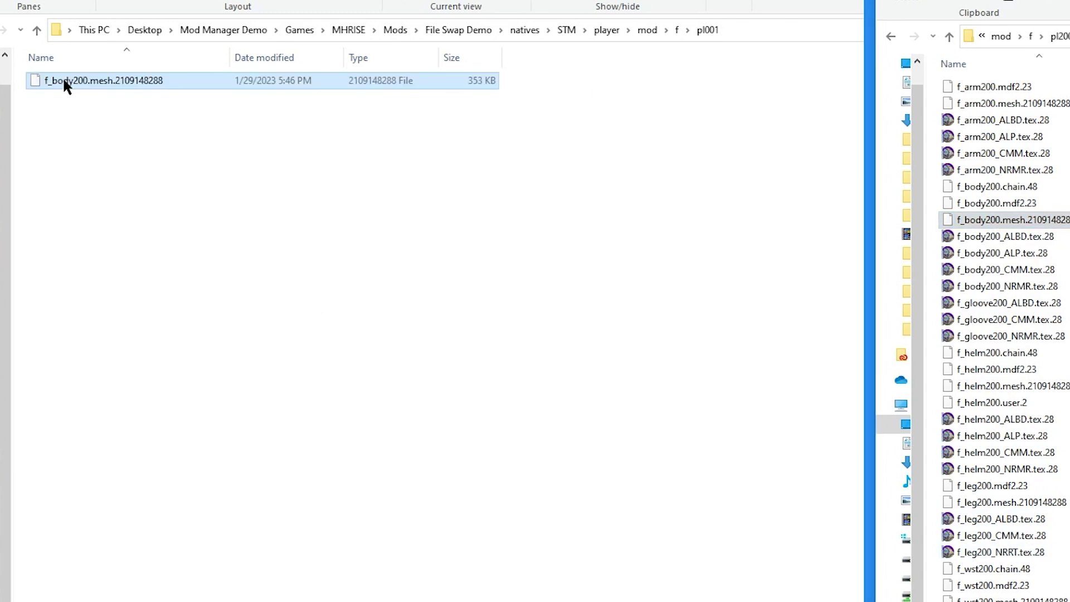
Step: Rename the pasted mesh to f_body001.mesh.2109148288
right_click(74, 82)
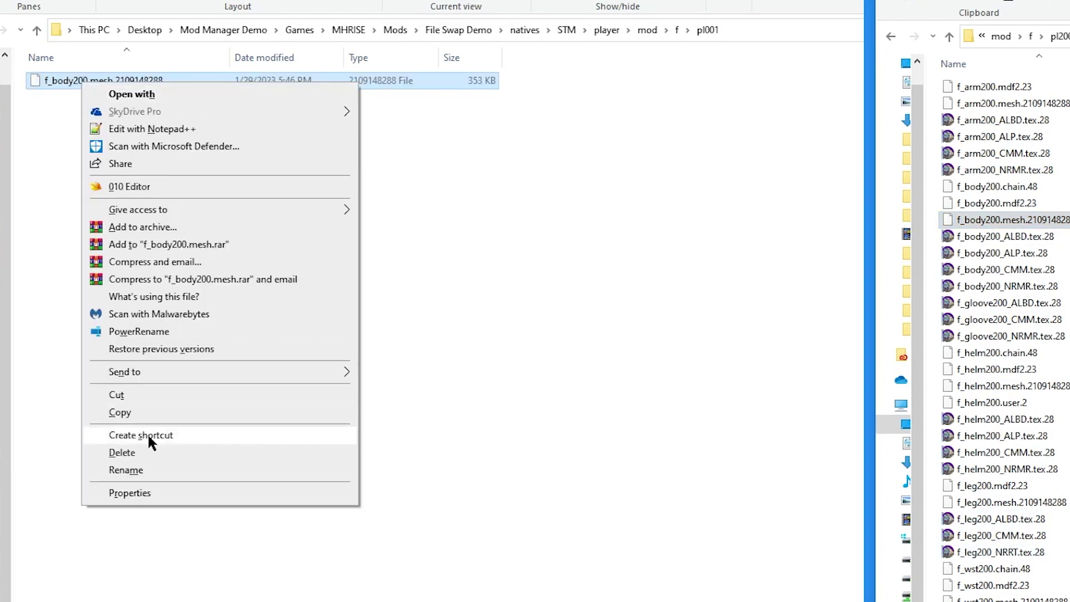
click(136, 470)
click(87, 80)
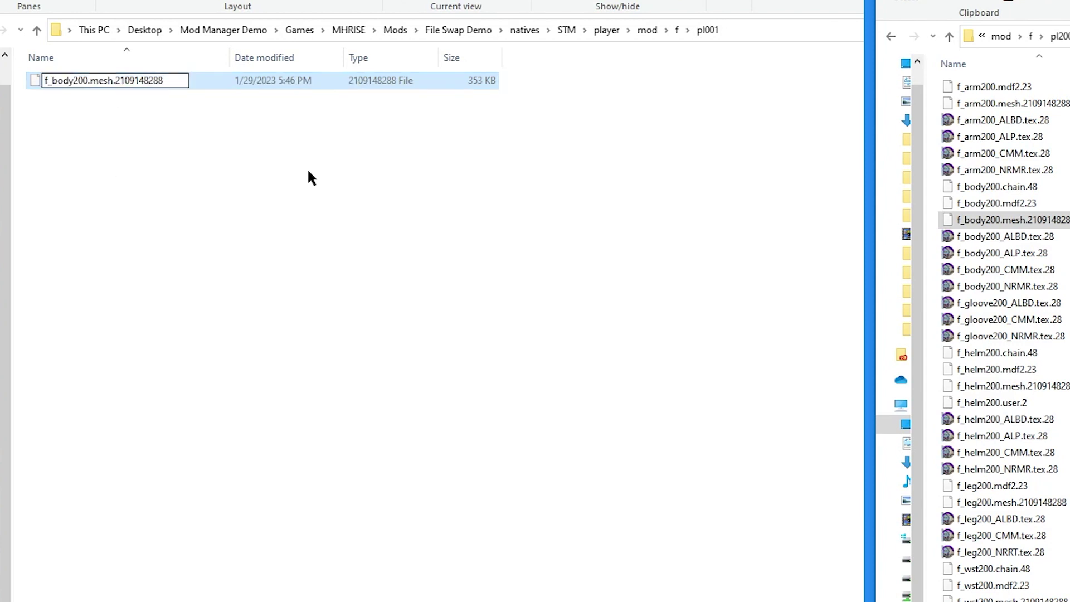
key(BackSpace)
key(BackSpace)
key(BackSpace)
text(00)
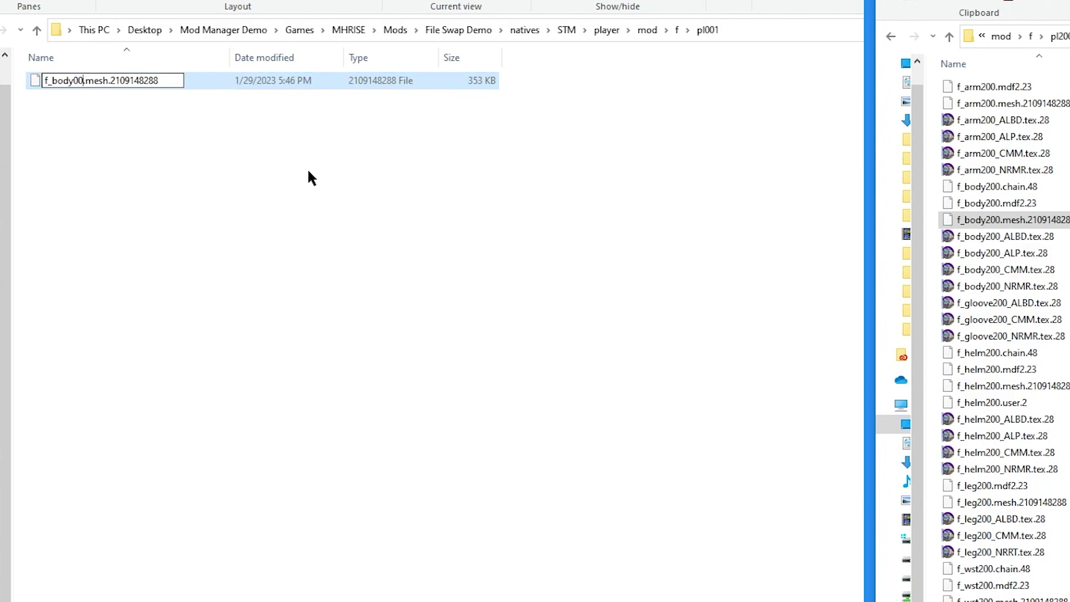
text(1)
key(Return)
key(alt+Tab)
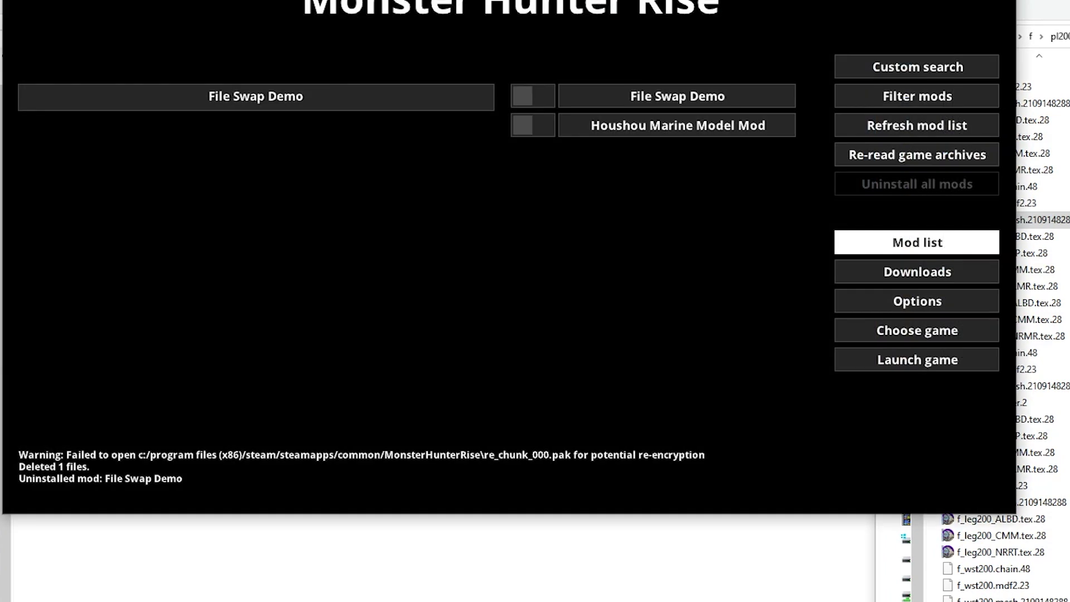
Step: Switch on the File Swap Demo mod in the mod list
click(529, 95)
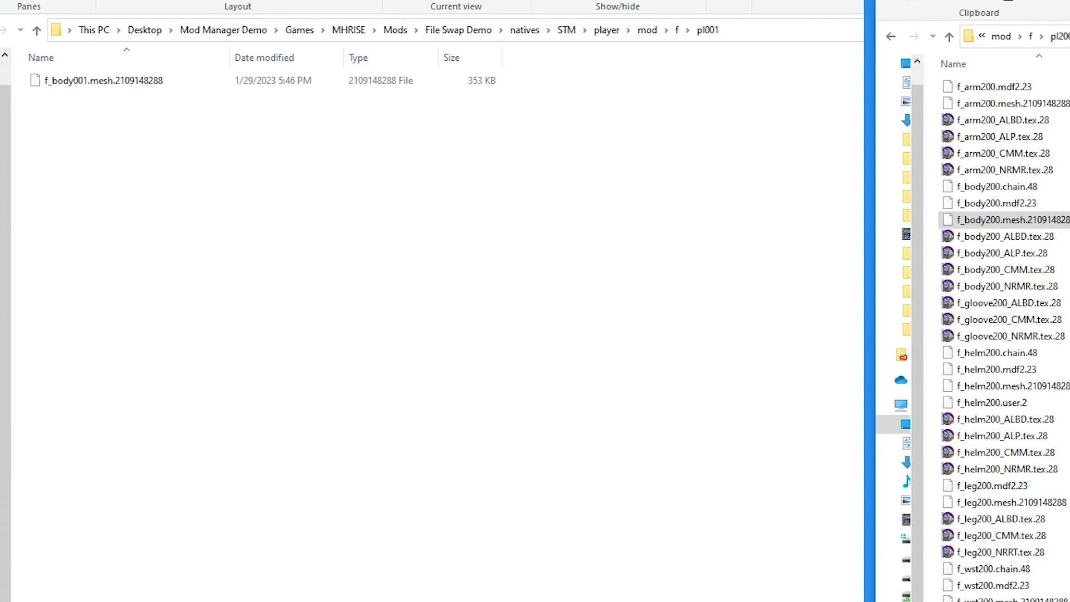
Step: Copy the six chain, mdf2 and tex body200 files into pl001
click(1019, 186)
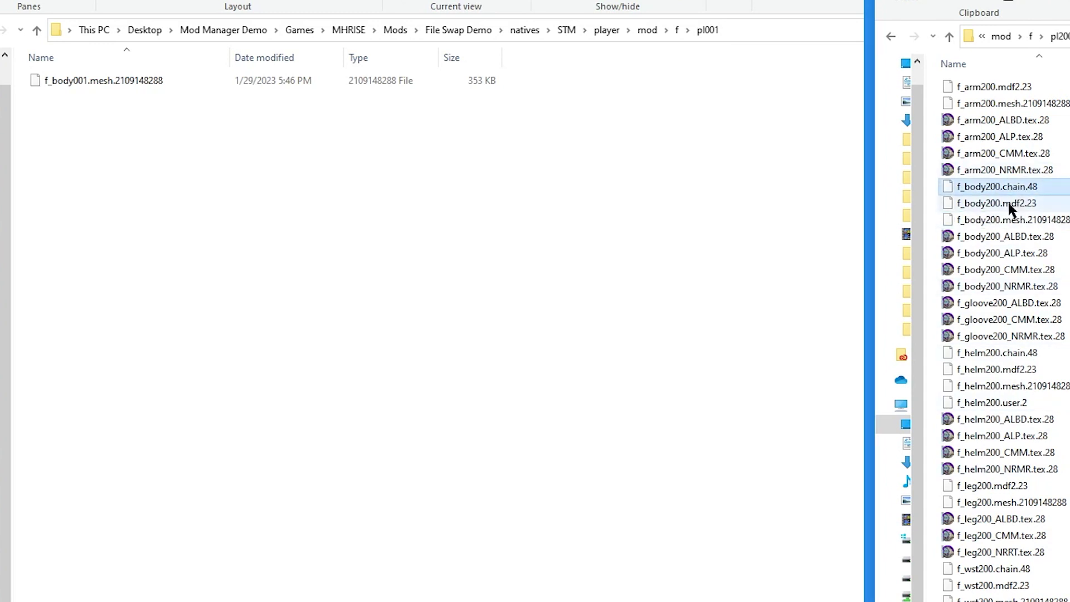
ctrl+click(1009, 204)
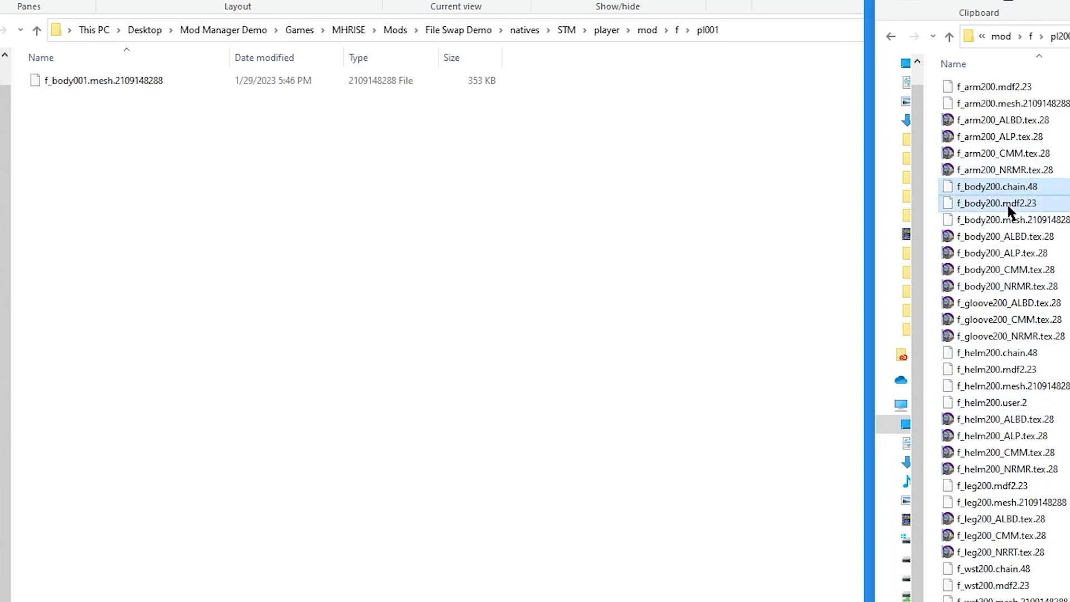
ctrl+click(1024, 241)
ctrl+shift+click(1007, 285)
drag(1007, 285, 297, 275)
click(196, 258)
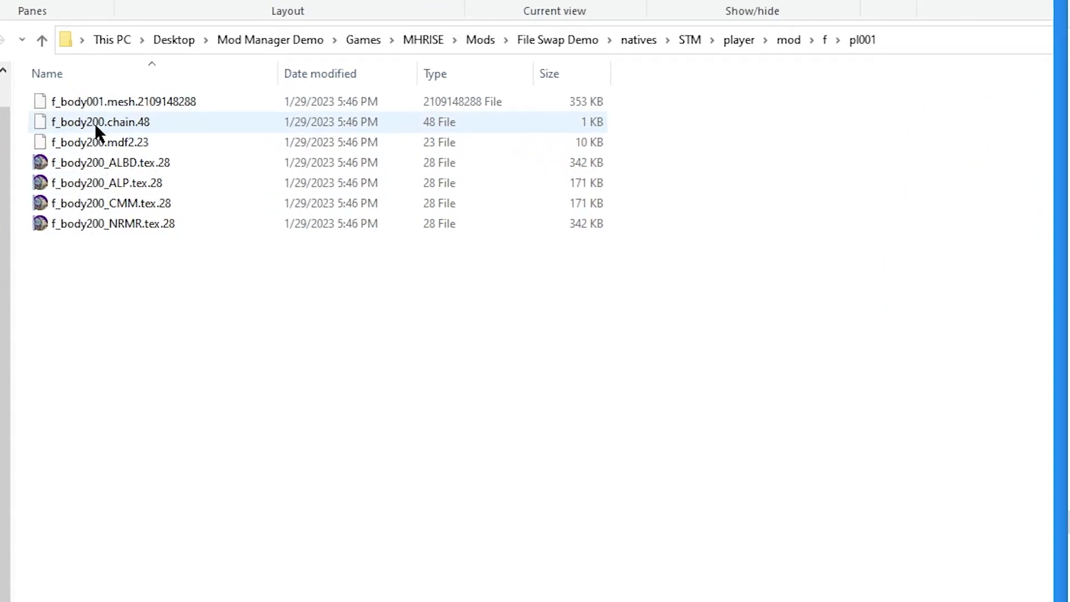
Step: Rename each copied file, replacing body200 with body001, ending with f_body001_CMM.tex.28
right_click(96, 125)
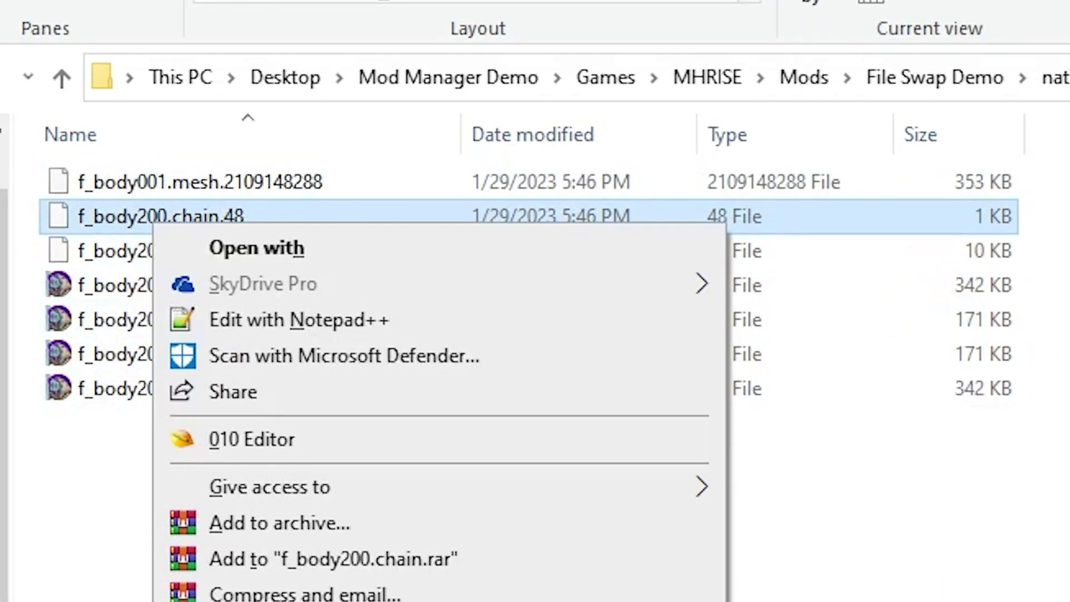
key(m)
click(167, 218)
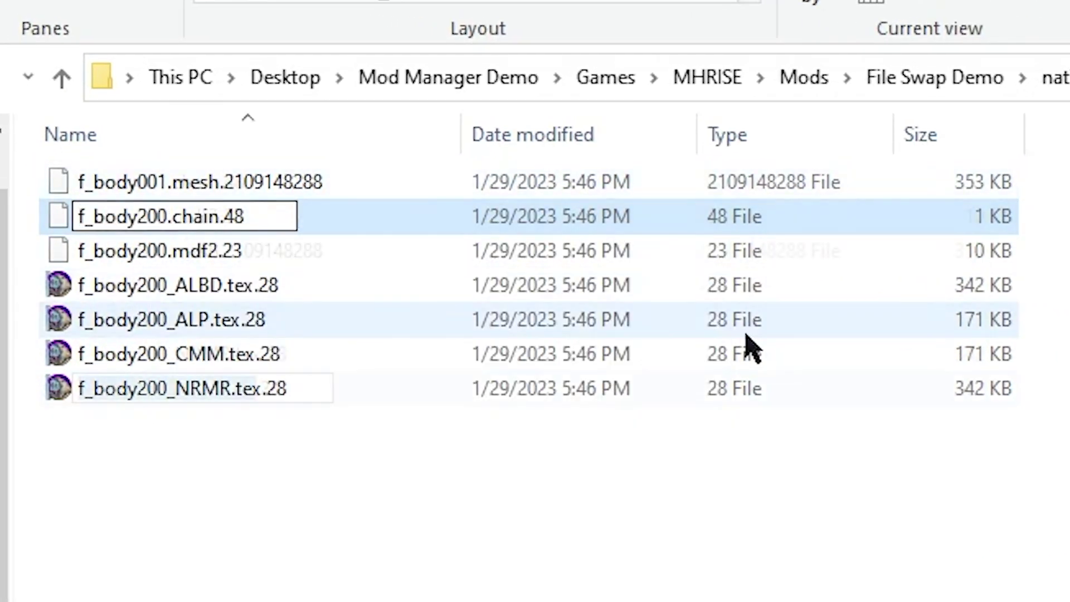
key(BackSpace)
key(BackSpace)
key(BackSpace)
text(001)
key(Tab)
text(001)
key(Tab)
key(BackSpace)
key(BackSpace)
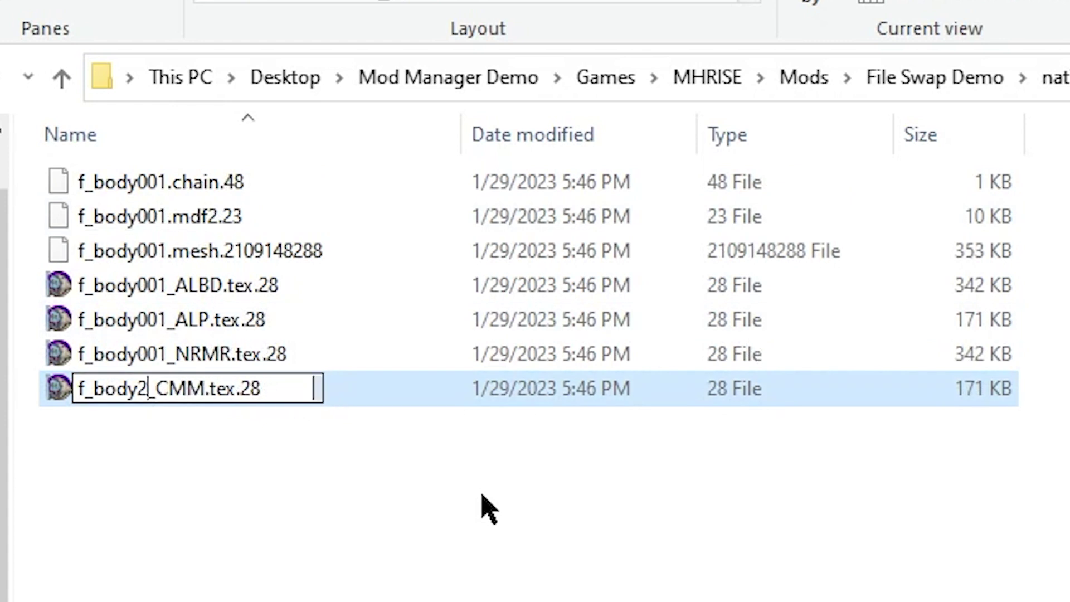
key(BackSpace)
text(001)
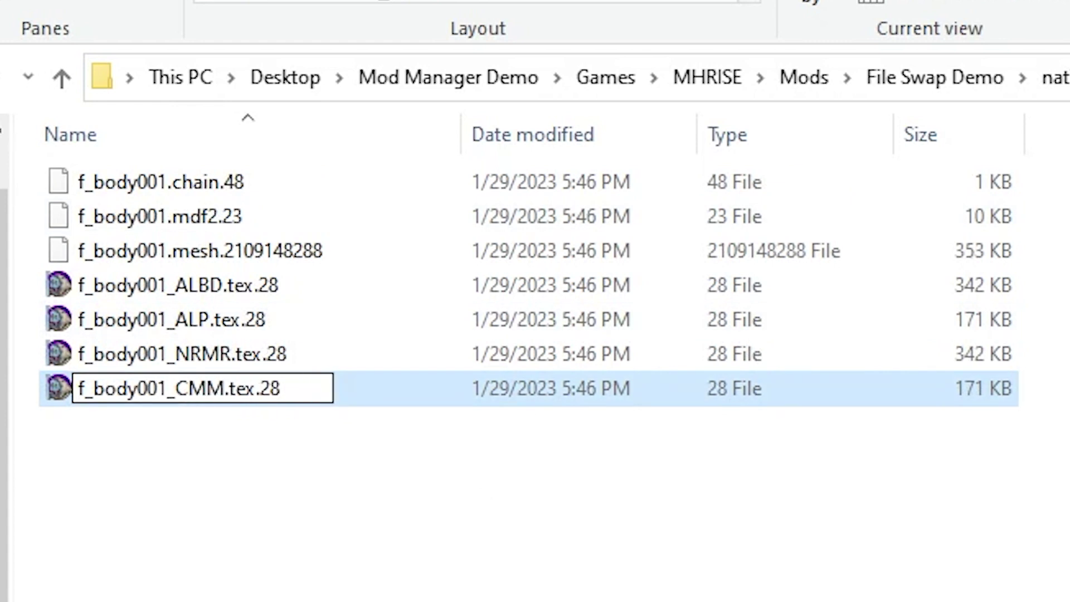
key(Return)
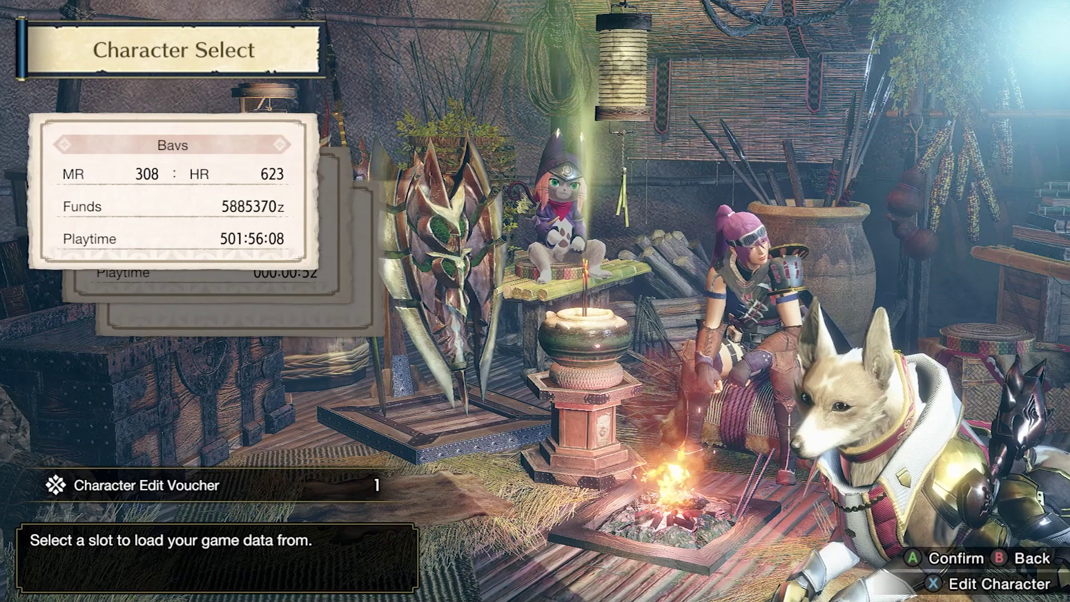